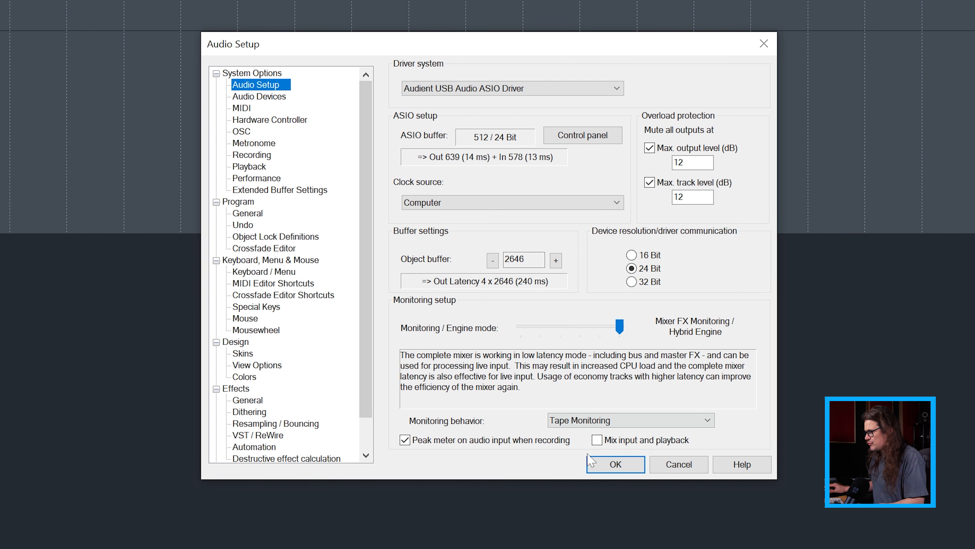
# Step: Confirm the audio setup and review the available audio inputs for track 1
pyautogui.click(617, 464)
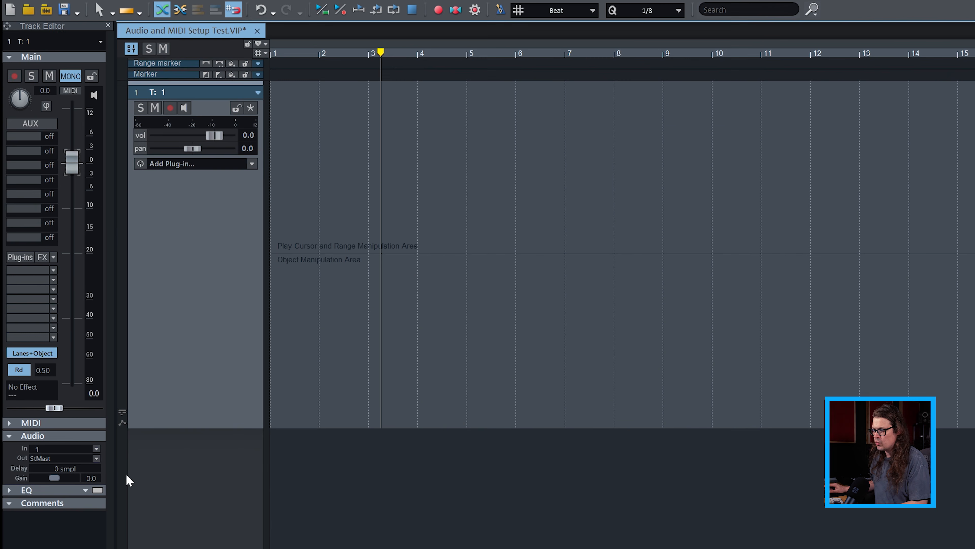
pyautogui.click(96, 448)
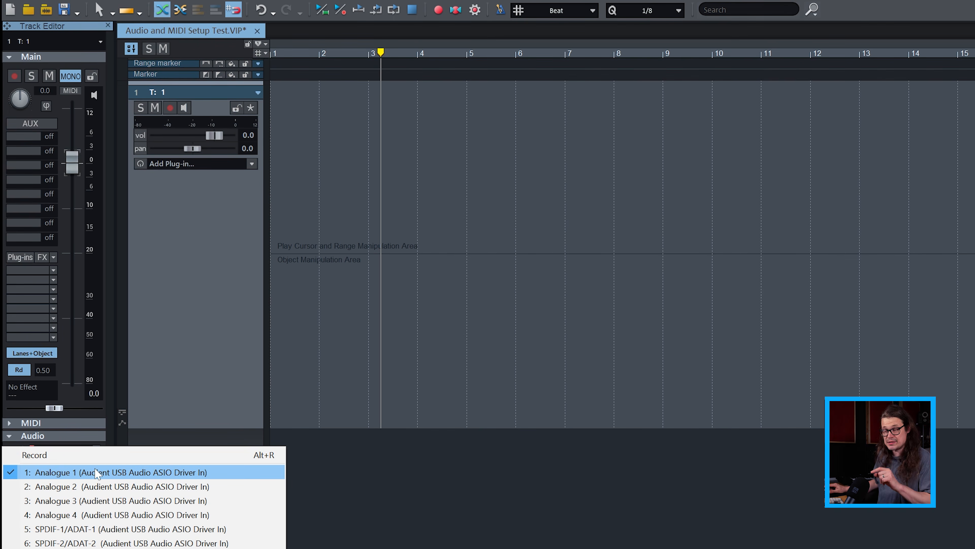
pyautogui.click(355, 513)
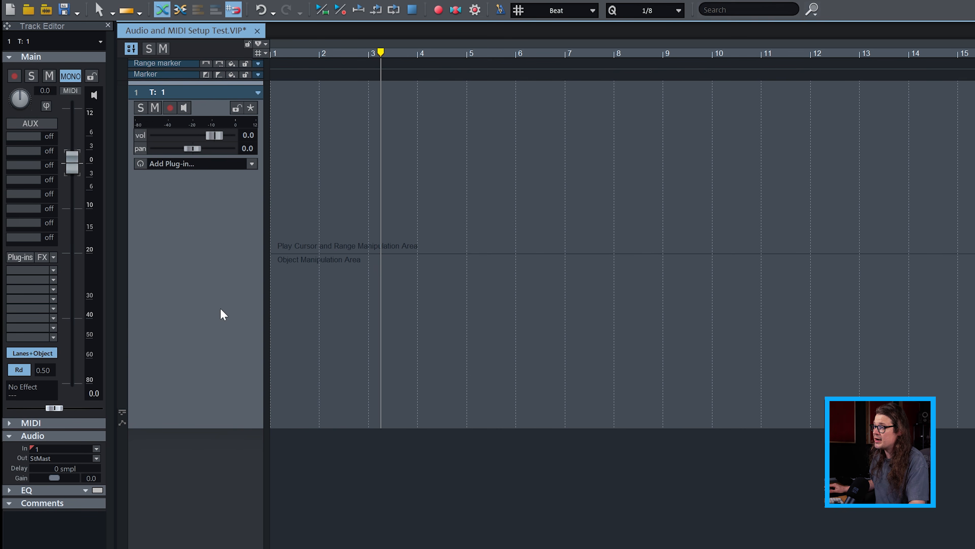
# Step: Arm track 1, record a short audio take from 003:02:000, and keep the recording
pyautogui.click(171, 108)
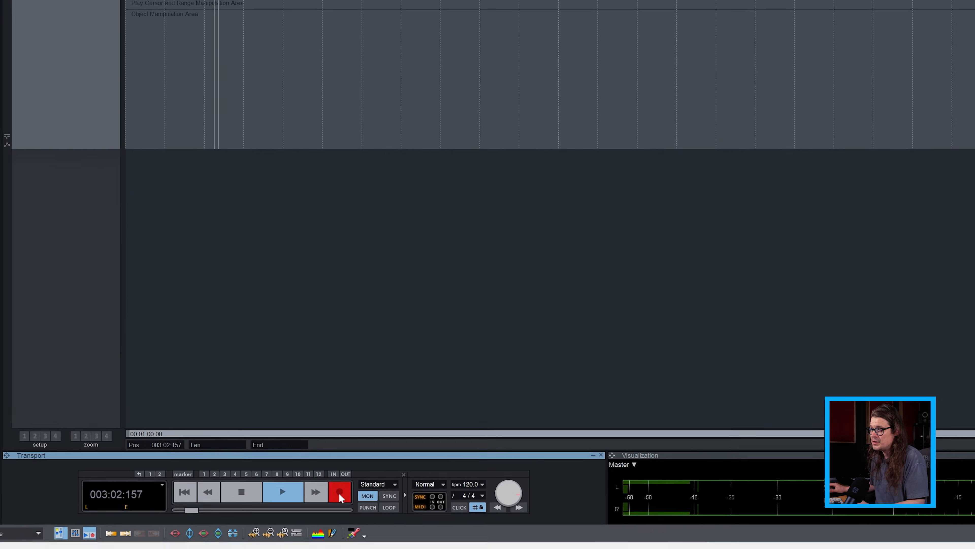
pyautogui.click(339, 493)
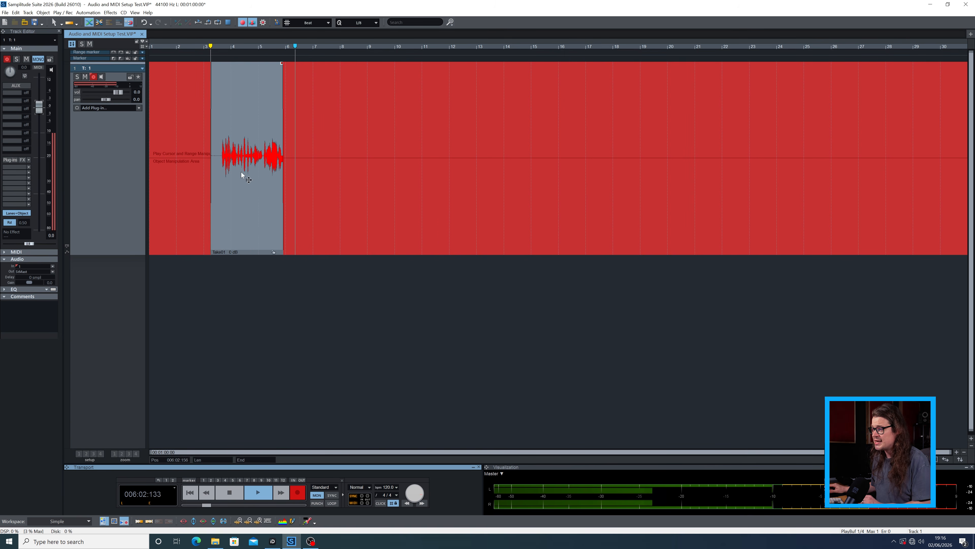
pyautogui.press('space')
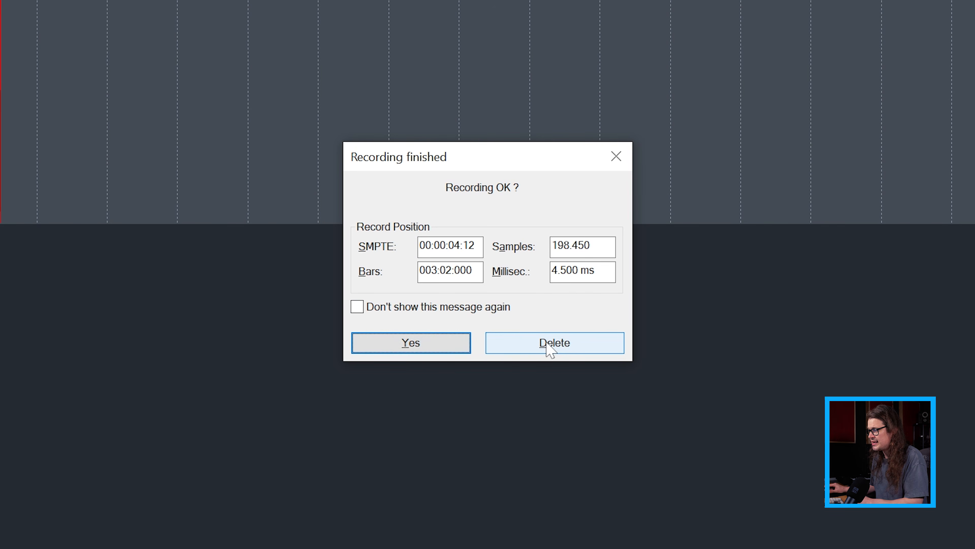
pyautogui.click(440, 348)
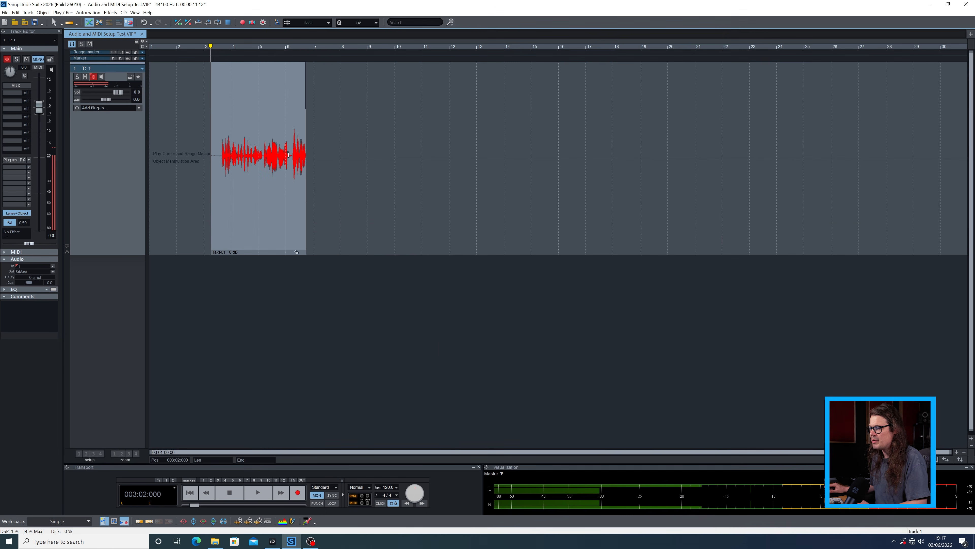
# Step: Assign Analogue 1 of the Audient USB Audio ASIO Driver as track 1's input and disarm the track
pyautogui.click(266, 185)
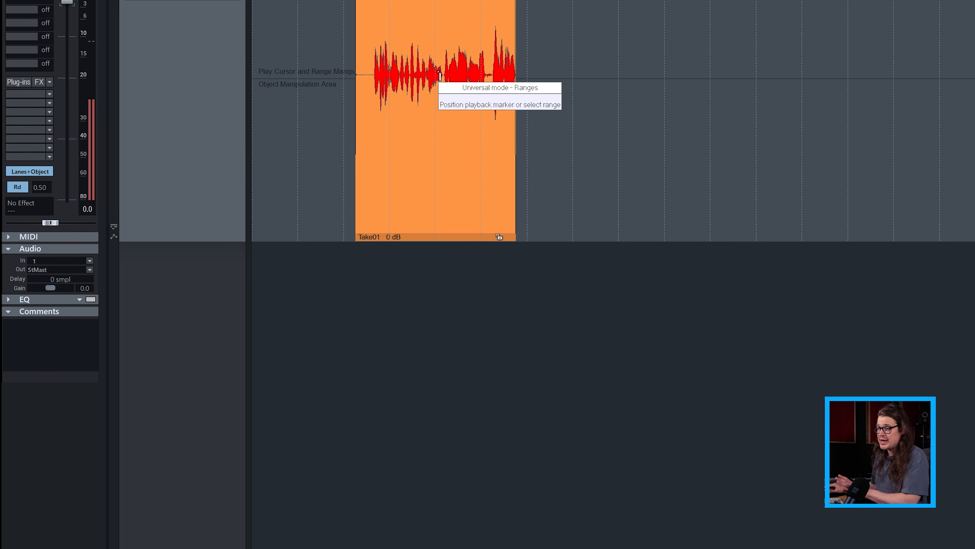
pyautogui.click(88, 260)
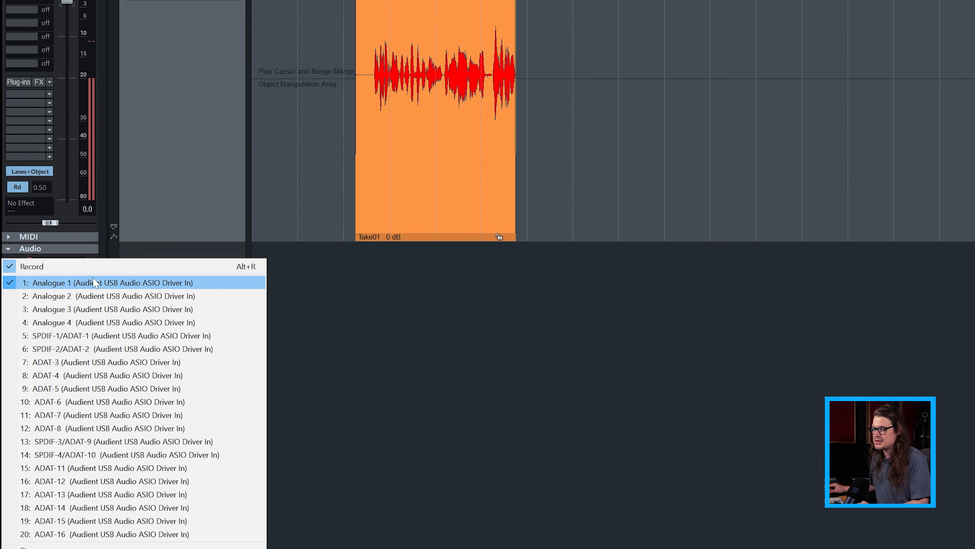
pyautogui.click(90, 281)
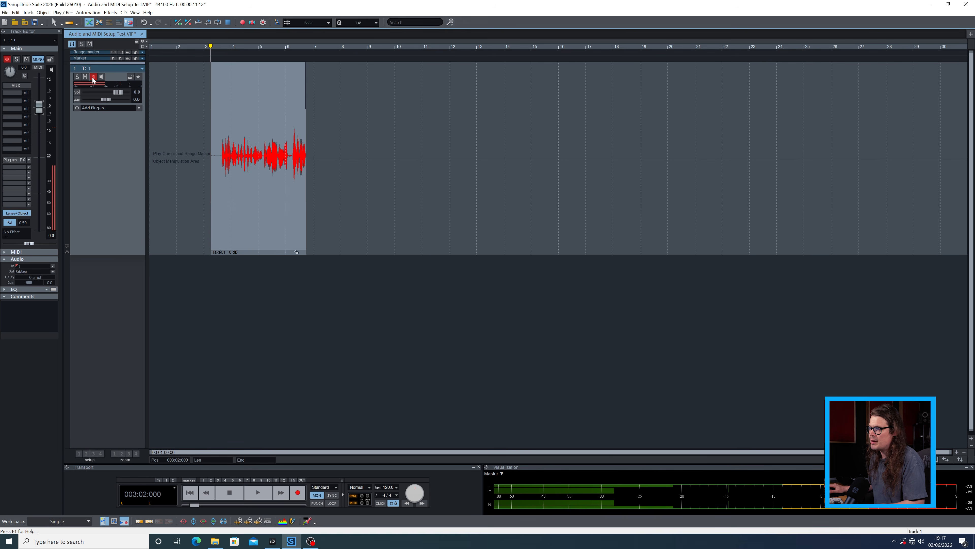
pyautogui.click(93, 78)
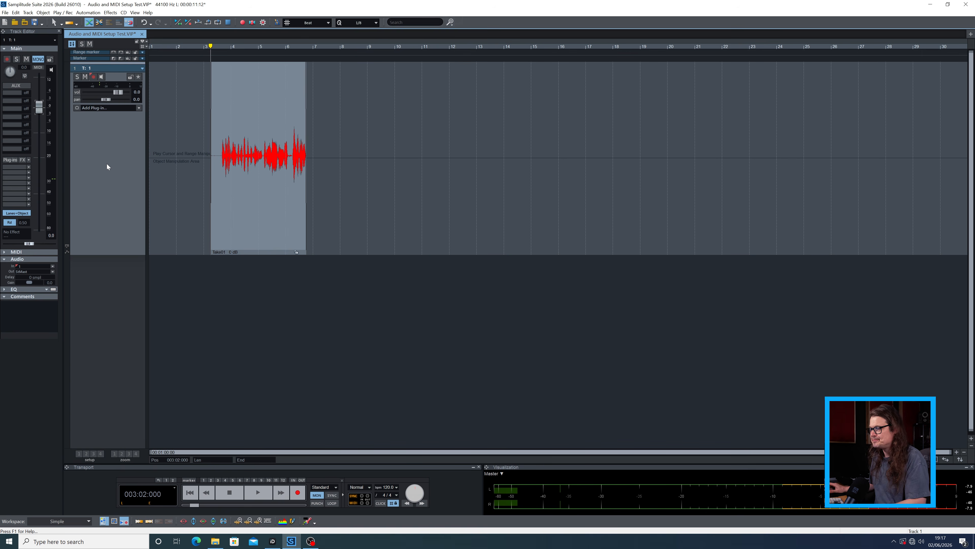
# Step: Add a new MIDI track and load the DN-e1 instrument from Boris FX Instruments on it, closing the instrument's window
pyautogui.click(28, 13)
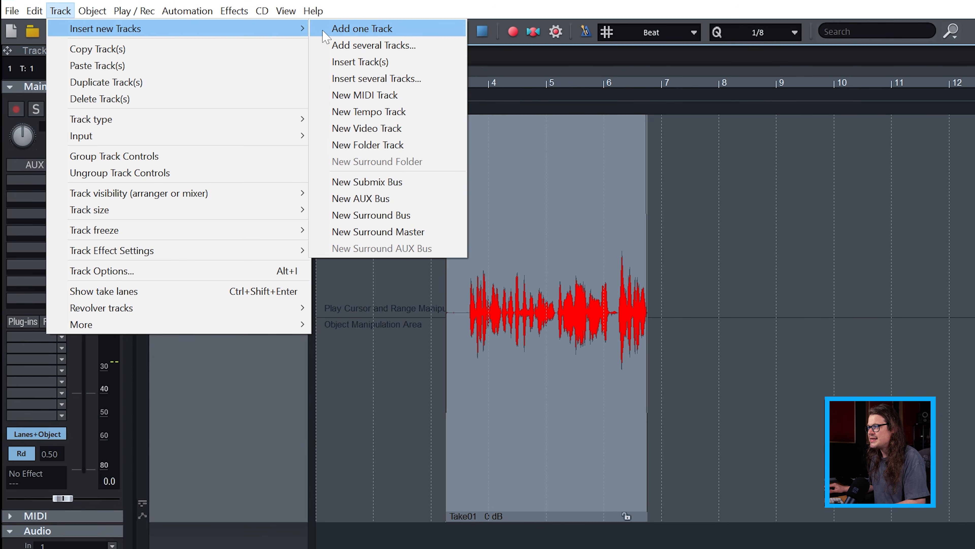
pyautogui.click(373, 96)
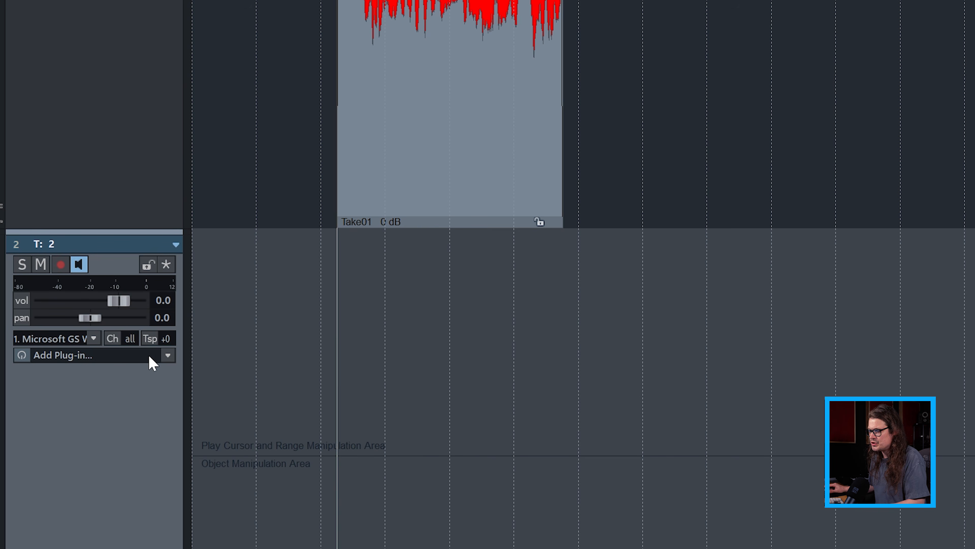
pyautogui.click(150, 363)
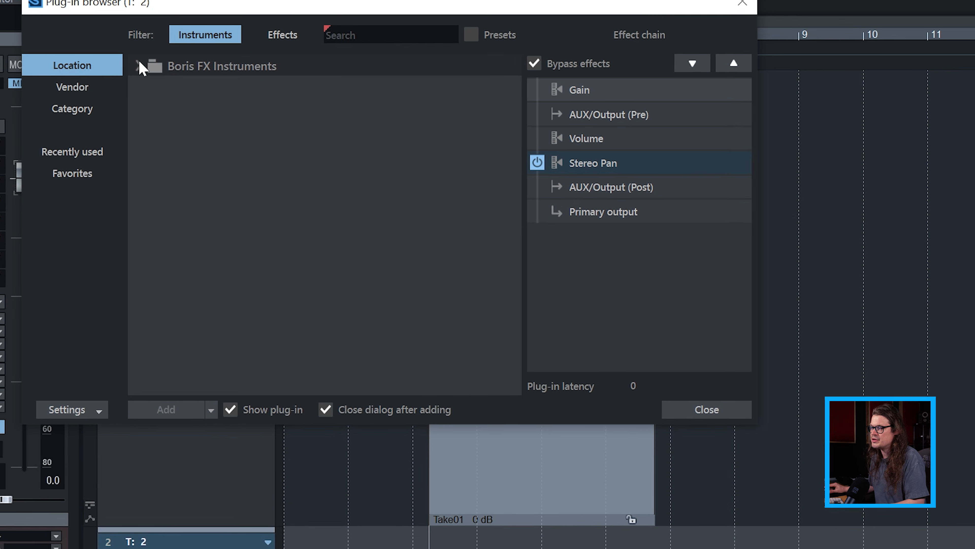
pyautogui.click(146, 81)
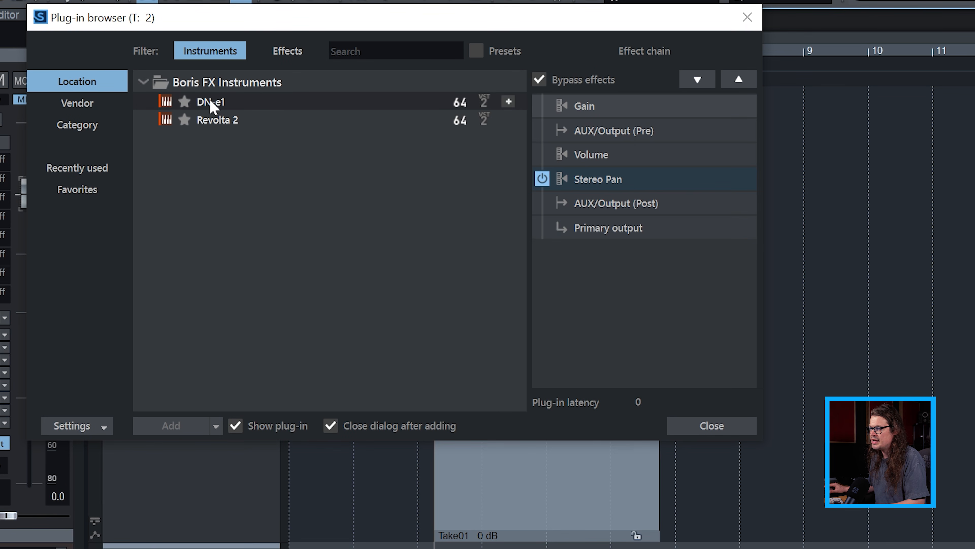
pyautogui.doubleClick(211, 102)
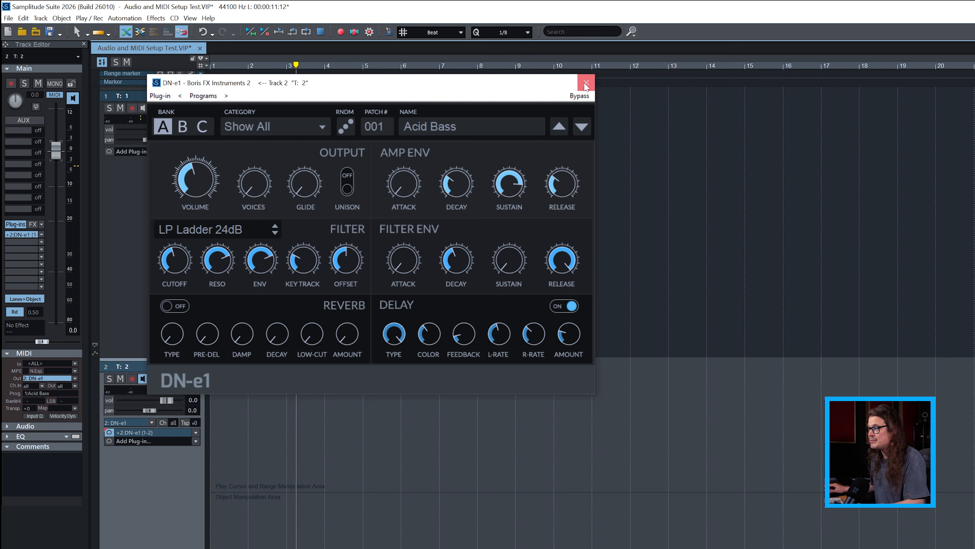
pyautogui.click(586, 83)
# Step: Disable the KOMPLETE KONTROL A49 MIDI input in the system's MIDI options
pyautogui.click(8, 18)
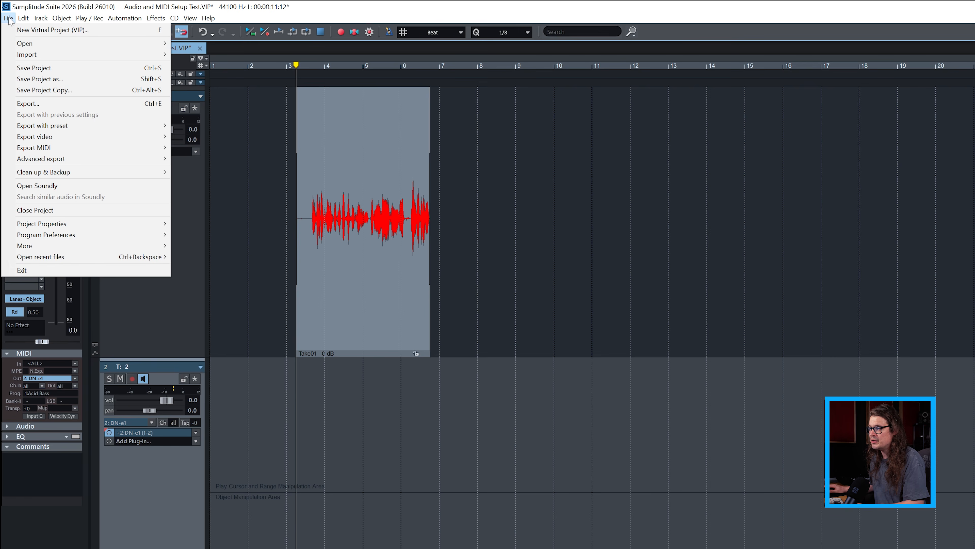
pyautogui.moveTo(169, 234)
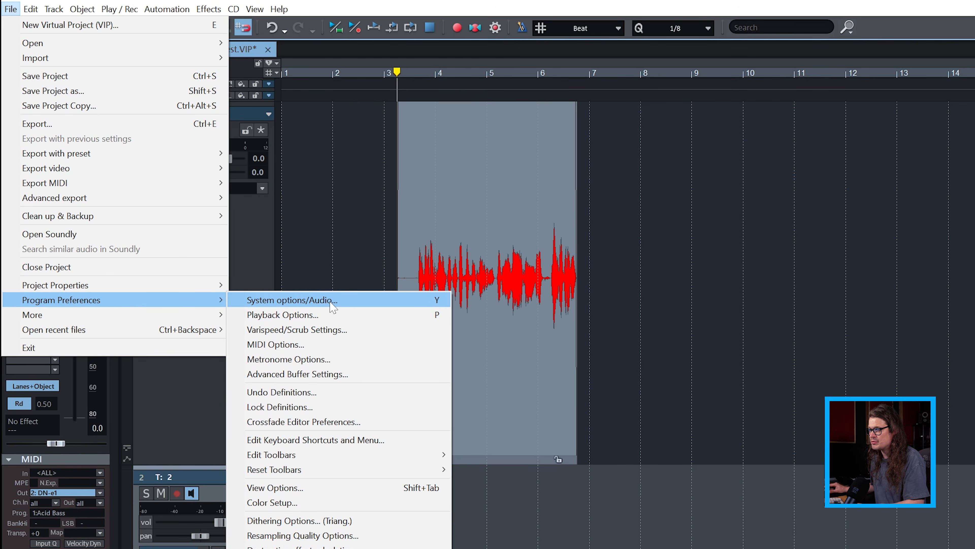
pyautogui.click(330, 301)
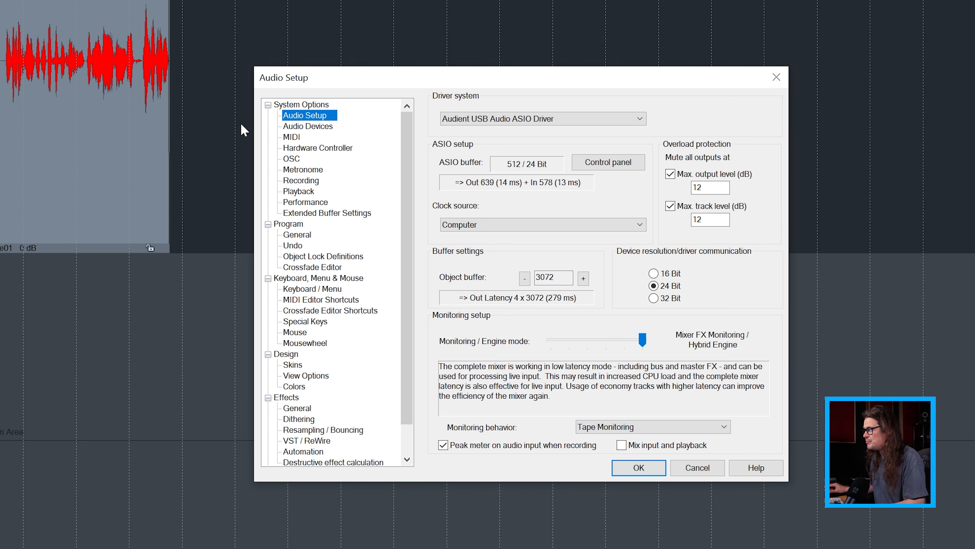
pyautogui.click(292, 138)
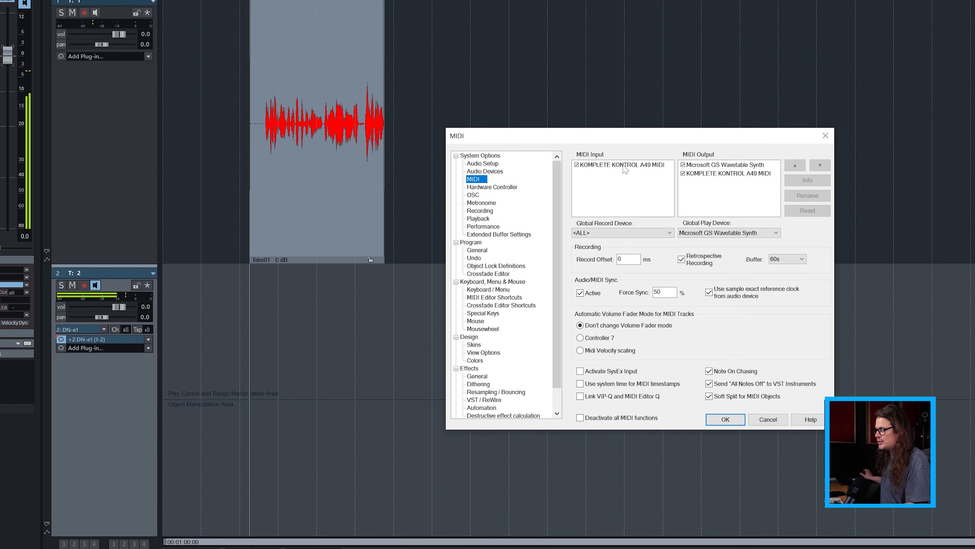
pyautogui.click(577, 165)
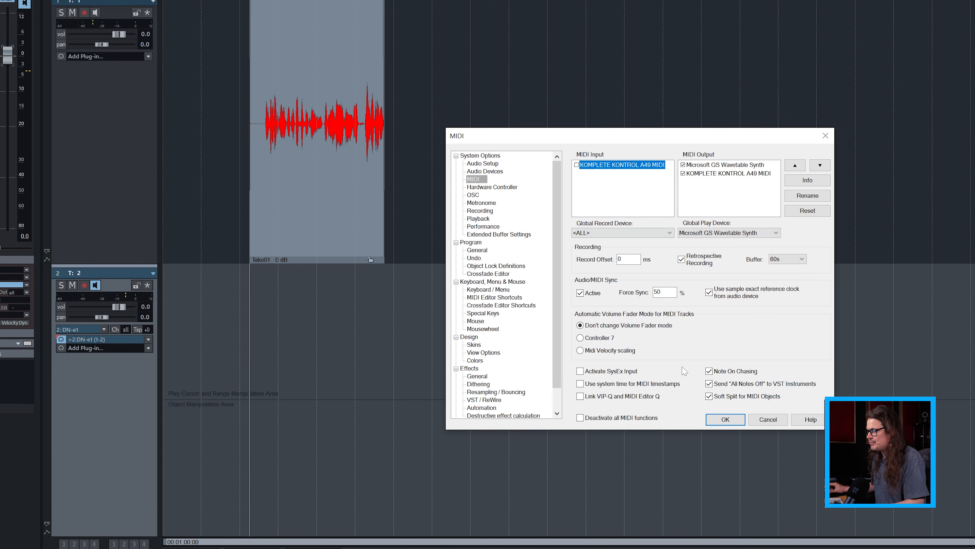
pyautogui.click(719, 419)
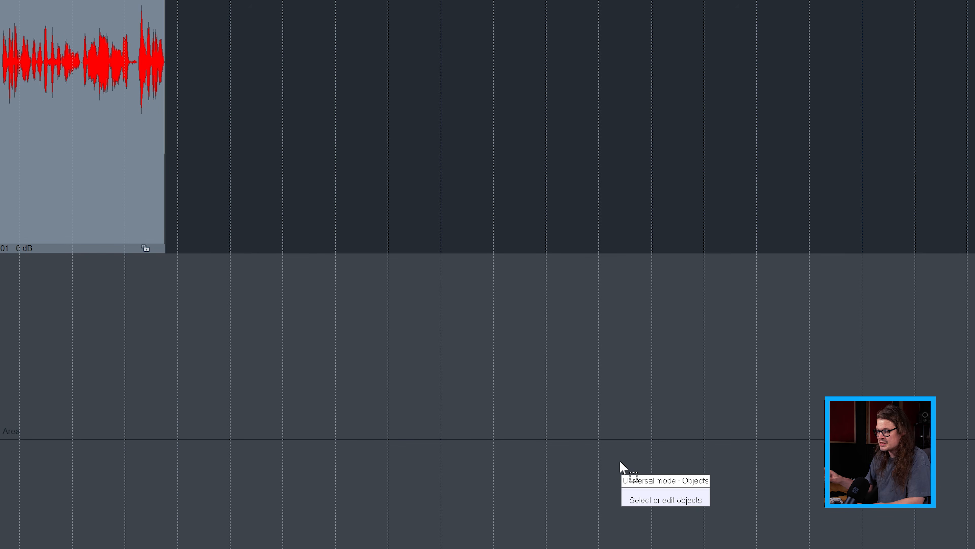
# Step: Enable KOMPLETE KONTROL A49 MIDI as a MIDI input in the system options
pyautogui.press('y')
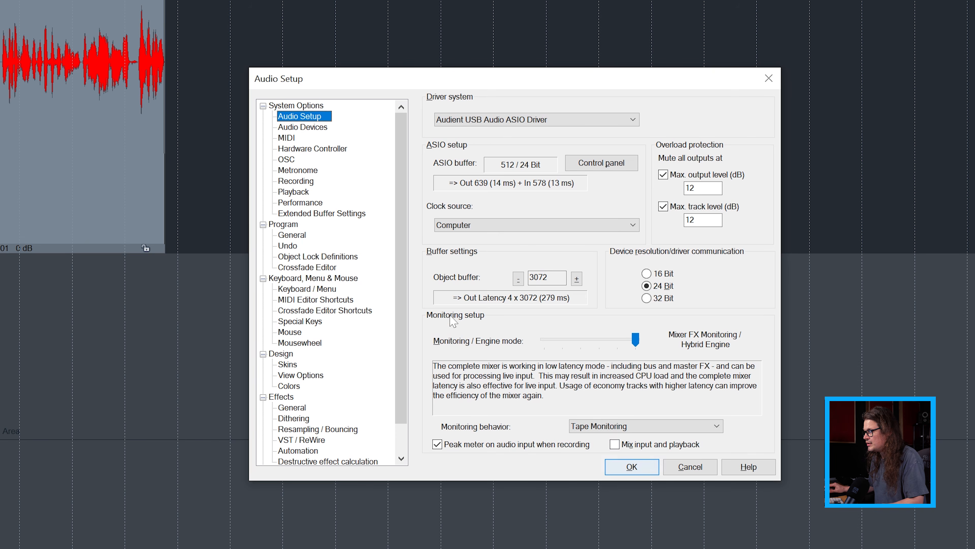
pyautogui.click(299, 140)
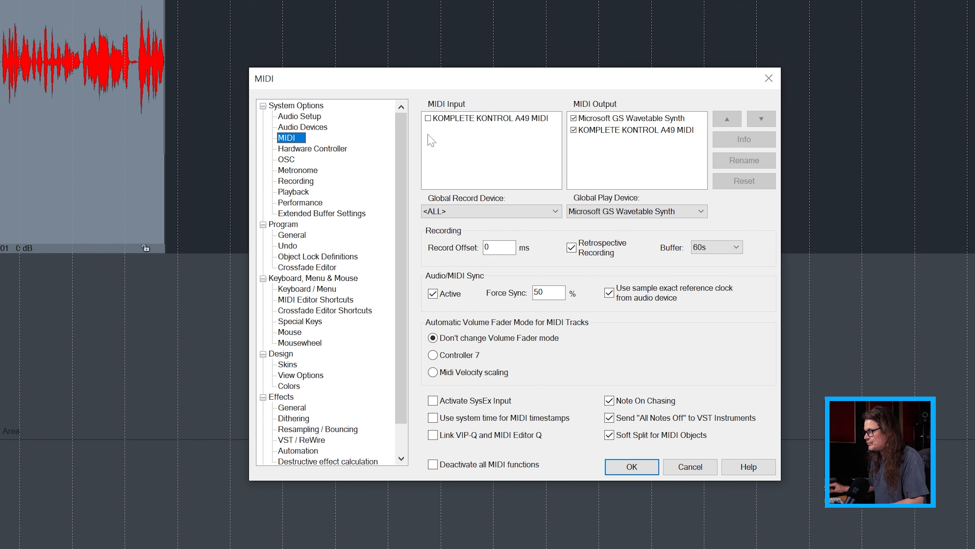
pyautogui.click(428, 118)
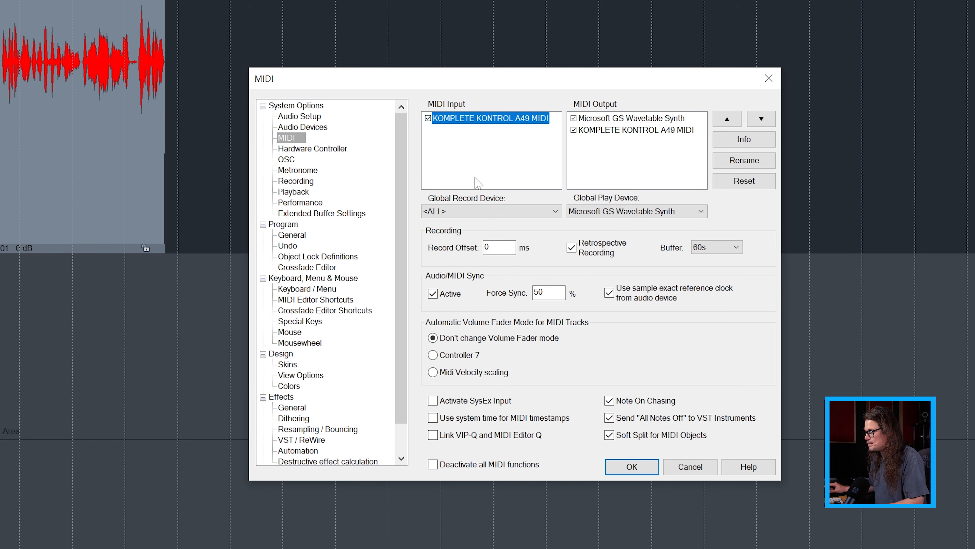
pyautogui.click(639, 469)
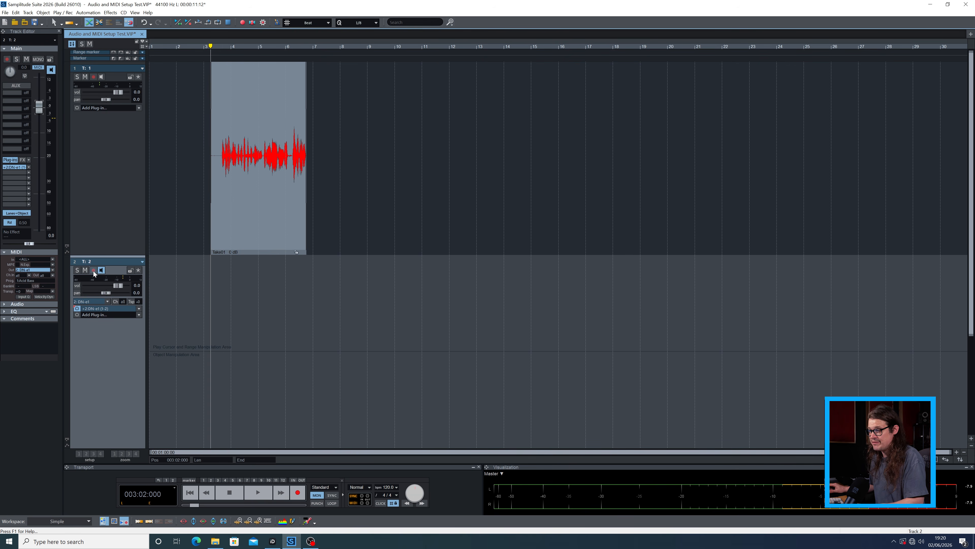
# Step: Record a short MIDI take on track 2, keeping it and turning off future recording confirmations, and select the new take
pyautogui.click(298, 493)
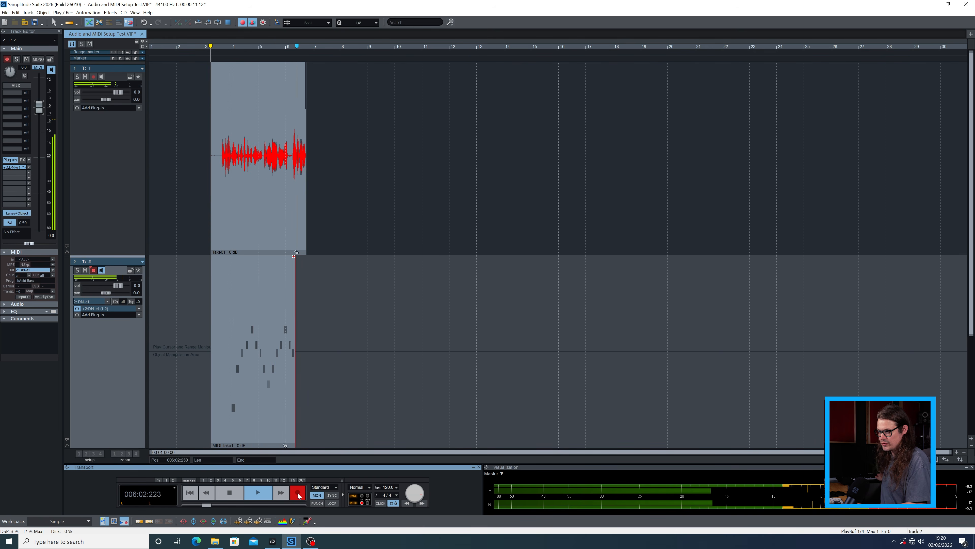
pyautogui.press('space')
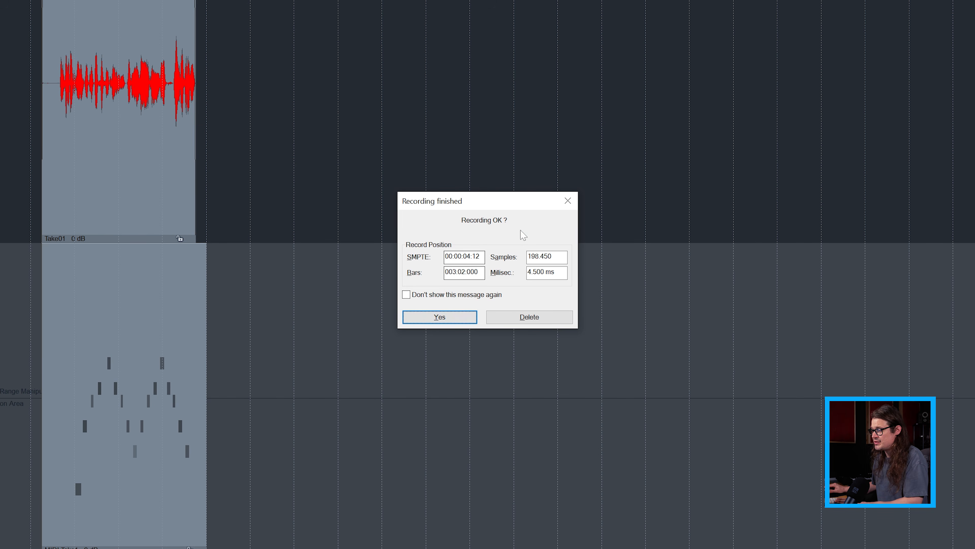
pyautogui.click(408, 295)
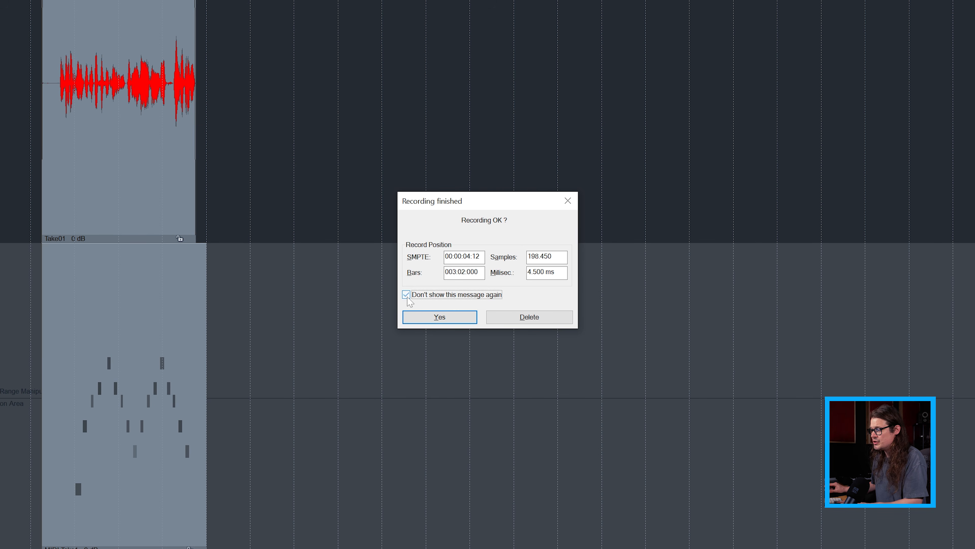
pyautogui.click(438, 317)
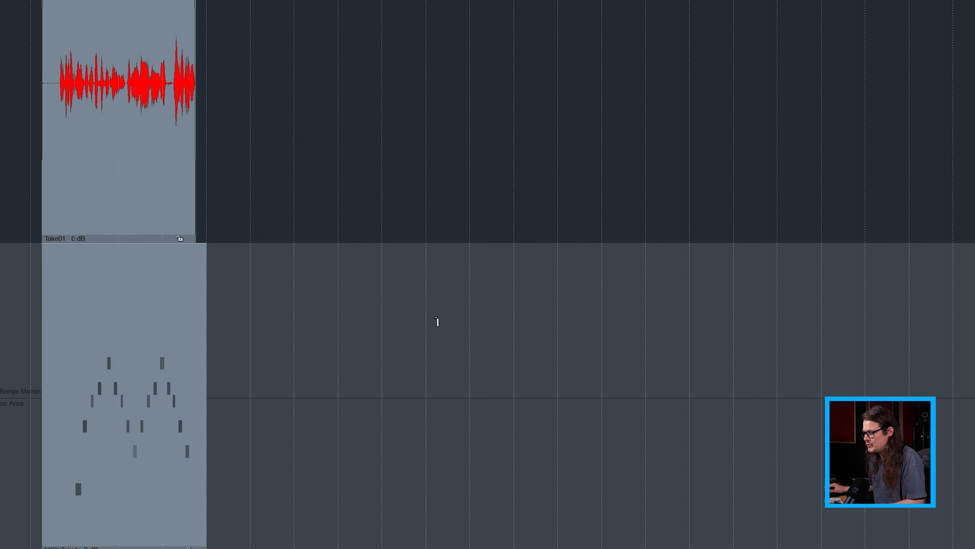
pyautogui.click(174, 450)
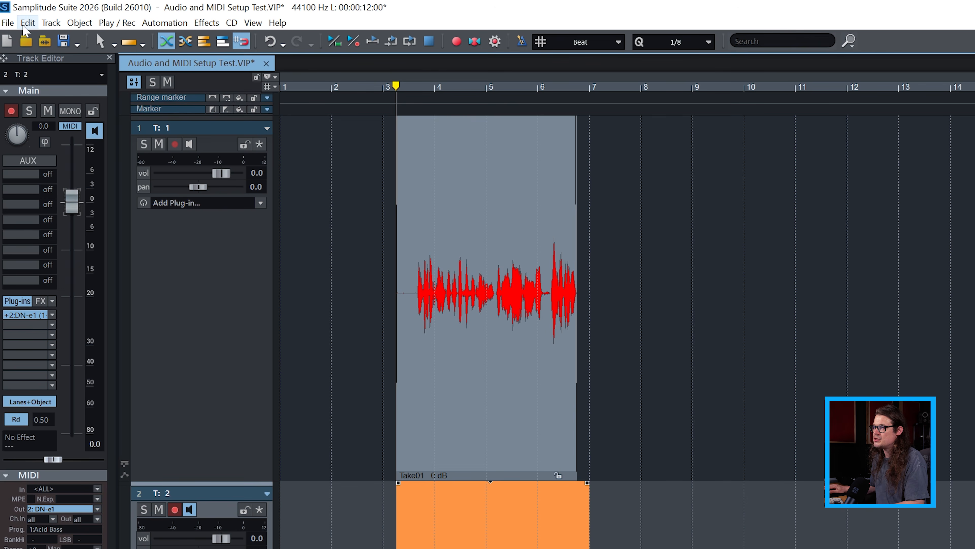
# Step: Open the setup for a new virtual project, keep creation of a project subdirectory enabled, and show the sample rate choices
pyautogui.click(7, 23)
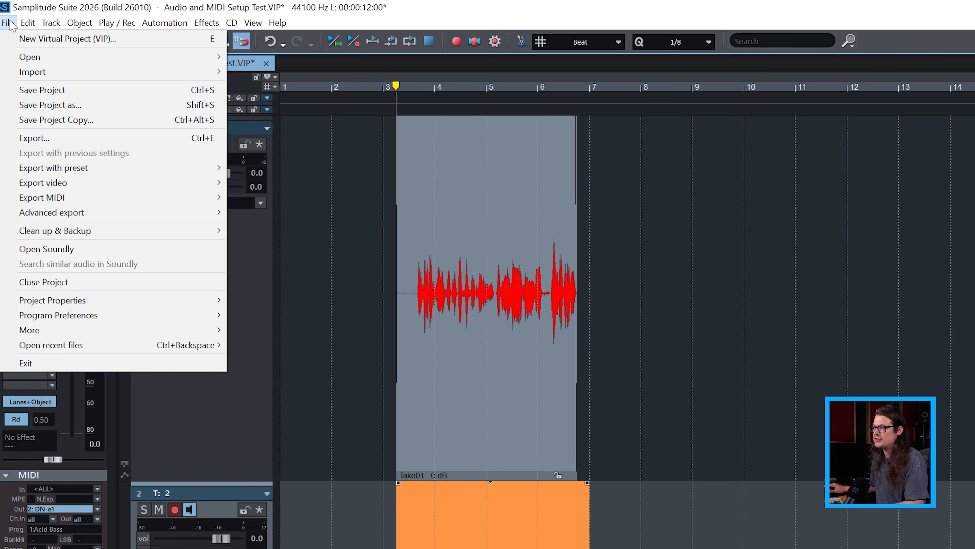
pyautogui.click(30, 40)
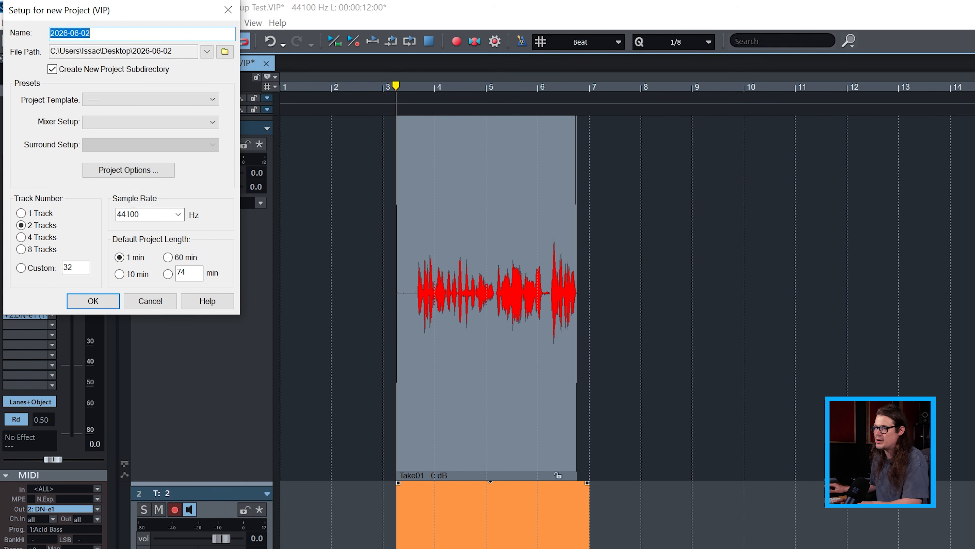
pyautogui.click(52, 69)
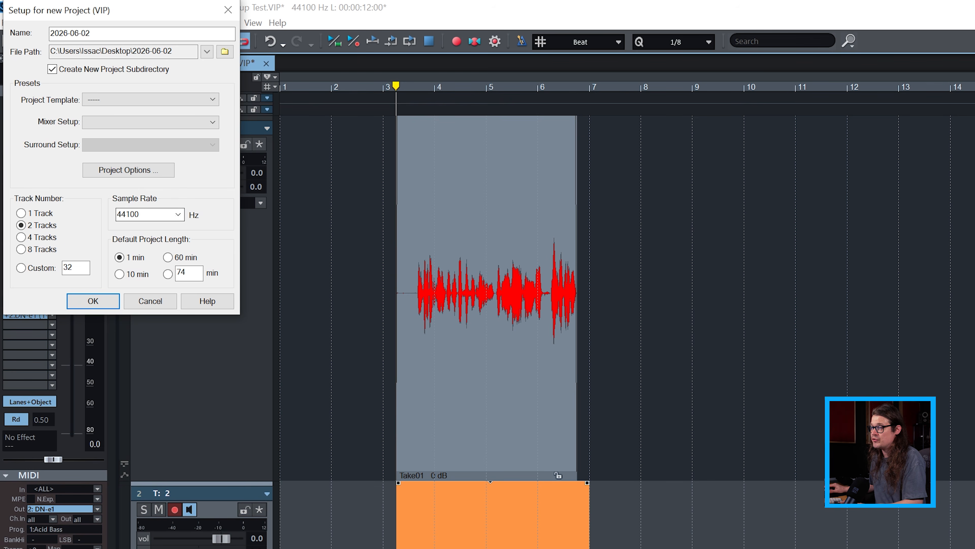
pyautogui.click(179, 214)
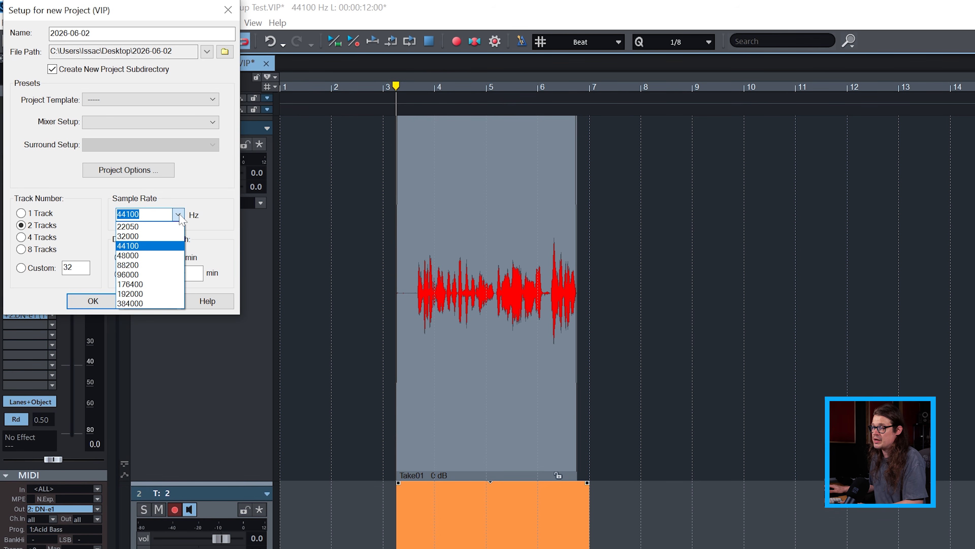